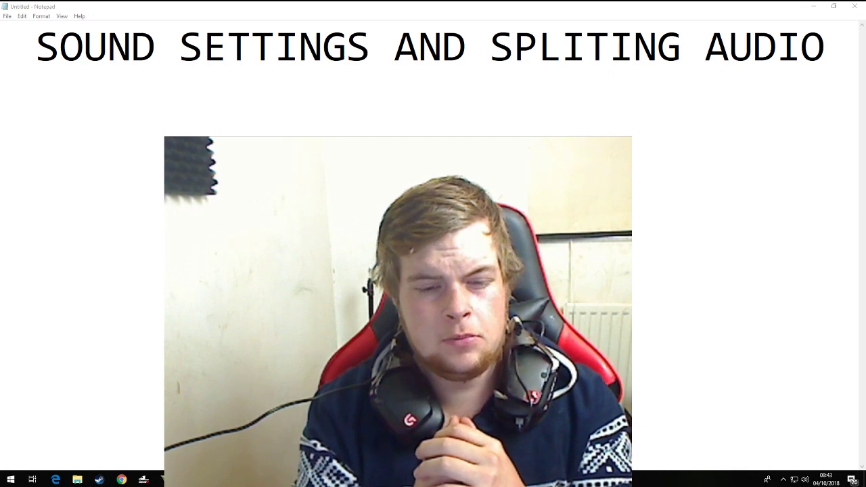
- Raise the system playback volume with the media key while the Notepad title card shows
key(XF86AudioRaiseVolume)
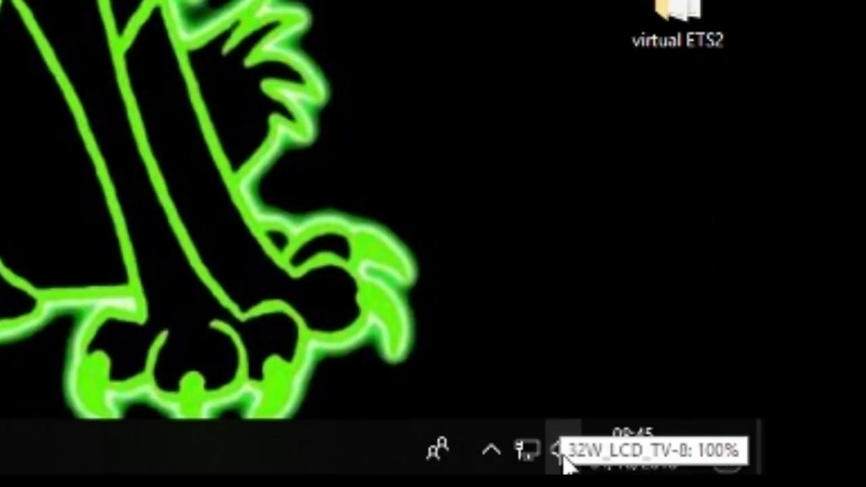
- Open Sound settings' App volume and device preferences page, then switch to the YouTube playlist
right_click(562, 460)
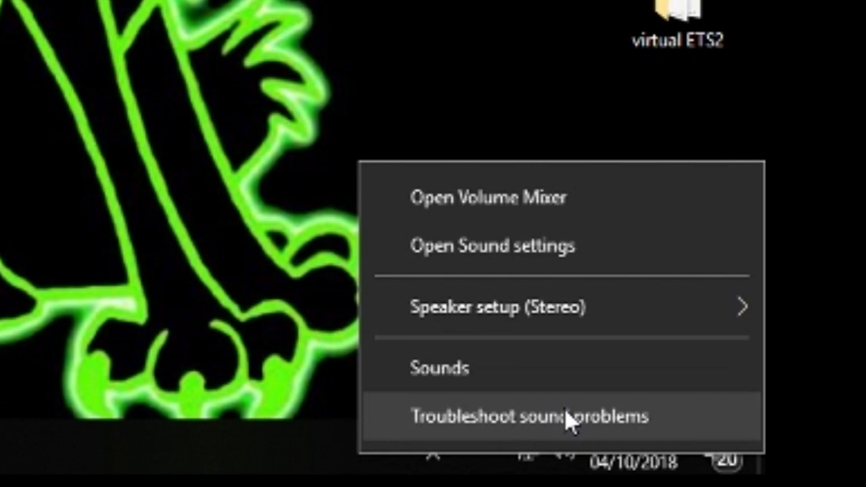
mouse_move(522, 310)
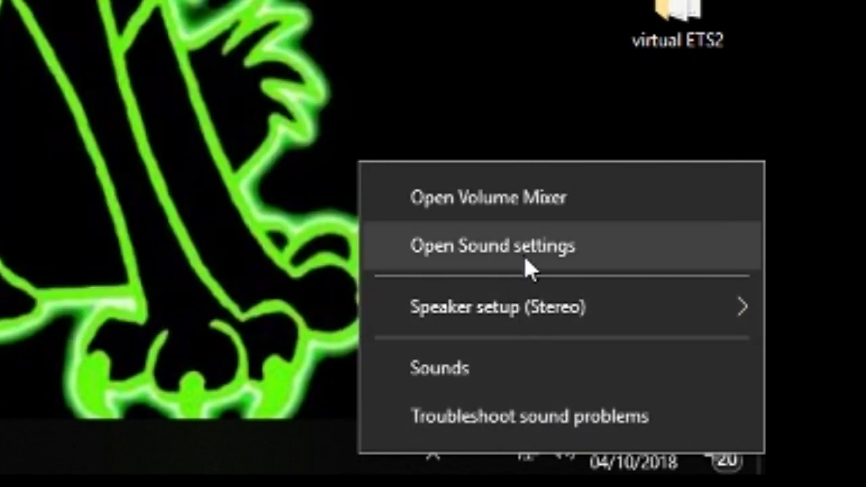
click(526, 260)
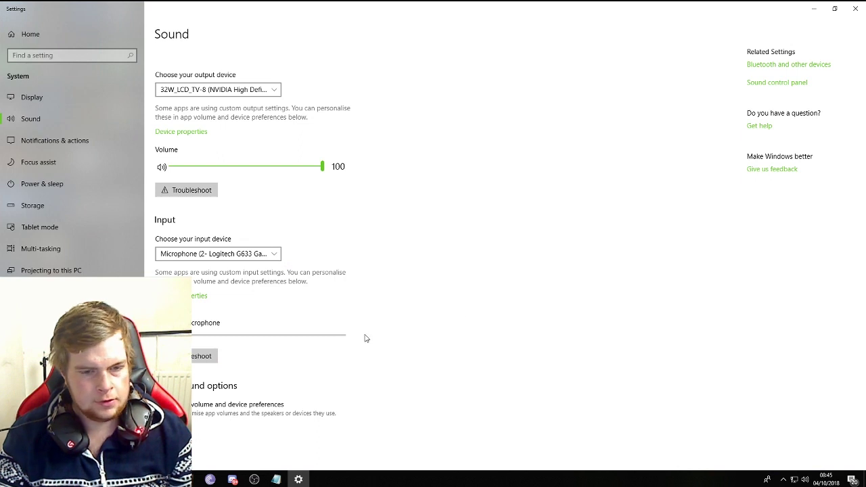
click(250, 414)
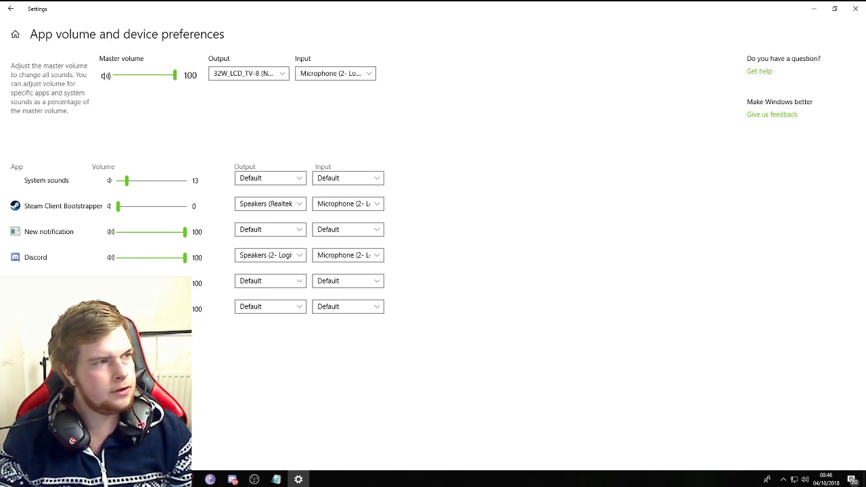
key(alt+Tab)
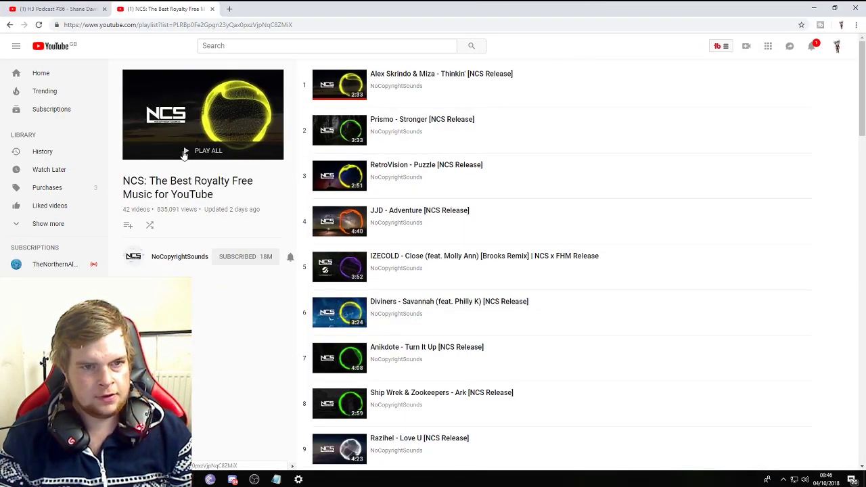
- Play the whole NCS playlist past the survey ad, then minimize Chrome
click(184, 151)
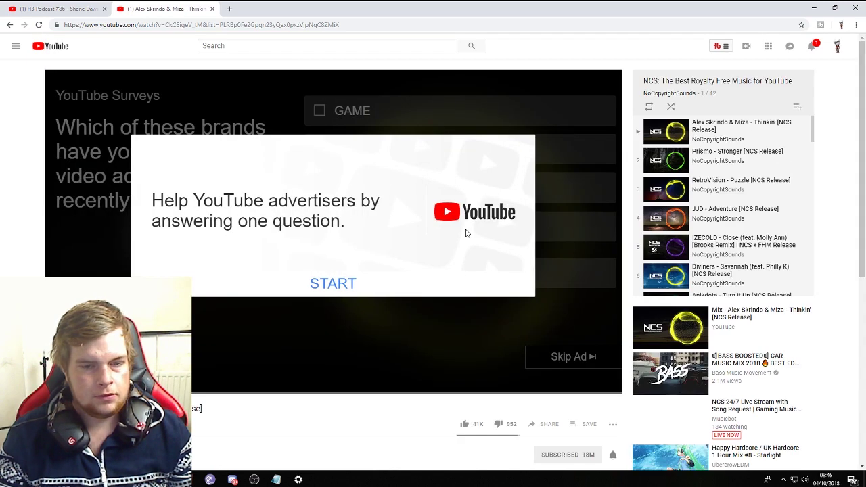
click(365, 284)
click(587, 362)
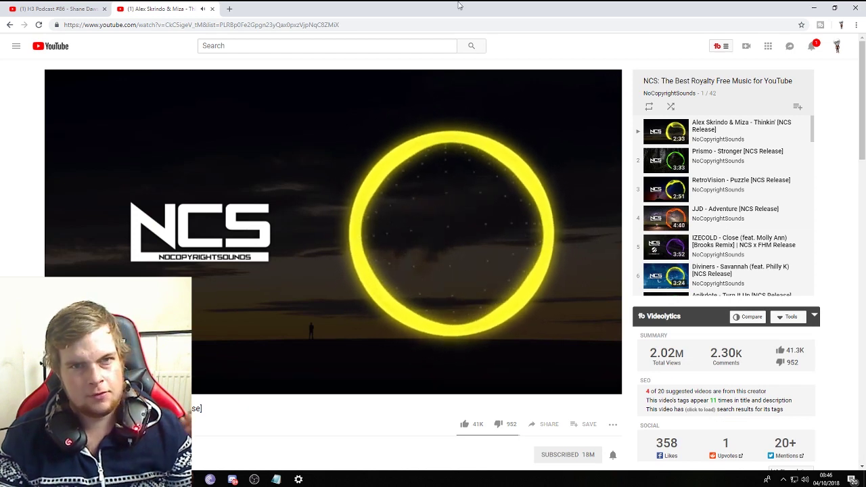
click(165, 479)
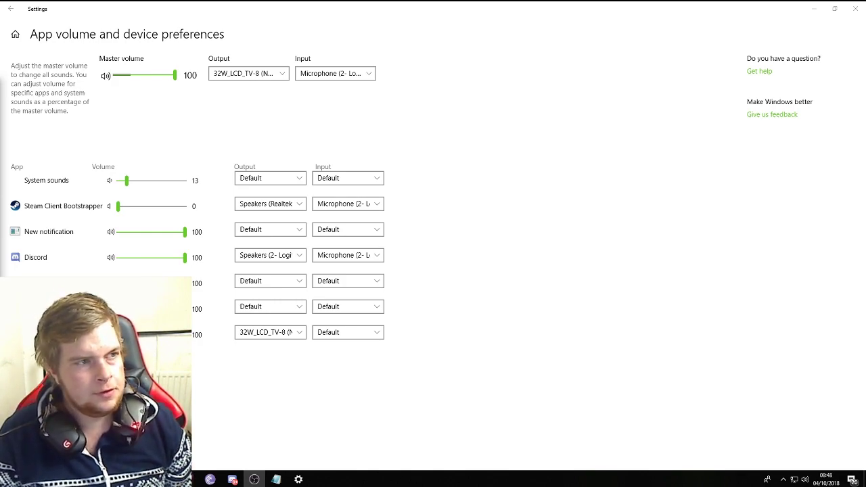
- Bring OBS Studio to the front and maximize its window
key(alt+Tab)
drag(264, 141, 446, 1)
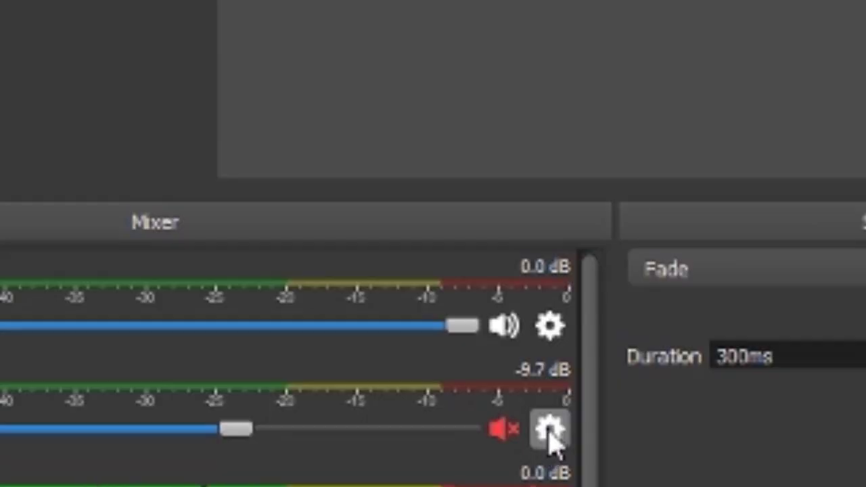
- Set the Desktop Audio capture device to the 32W_LCD_TV-8 output
click(551, 437)
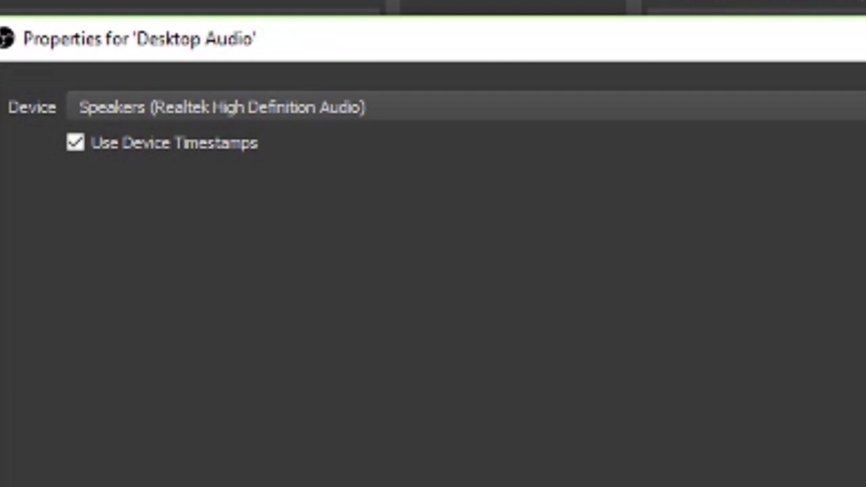
click(456, 116)
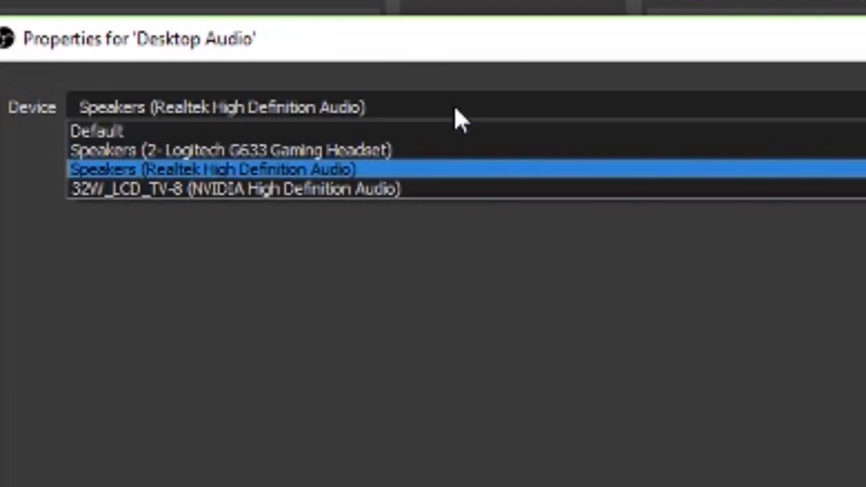
click(401, 191)
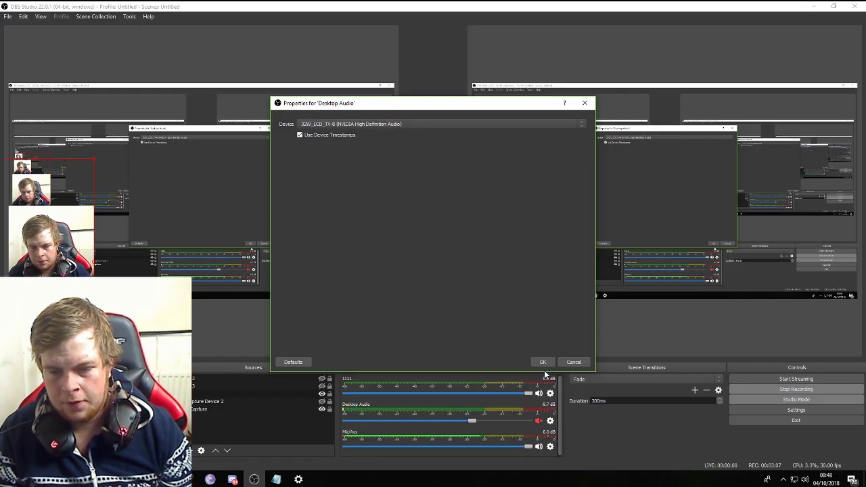
click(542, 362)
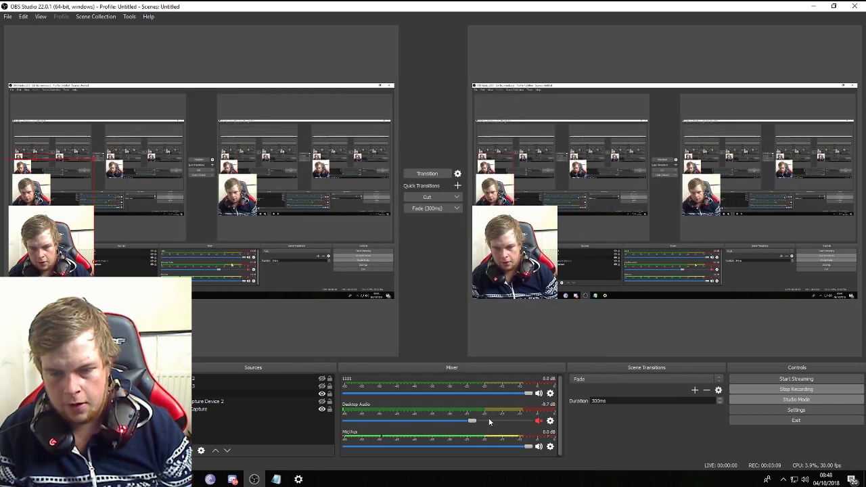
- Unmute Desktop Audio, then restore and minimize OBS to reveal the settings page
click(539, 422)
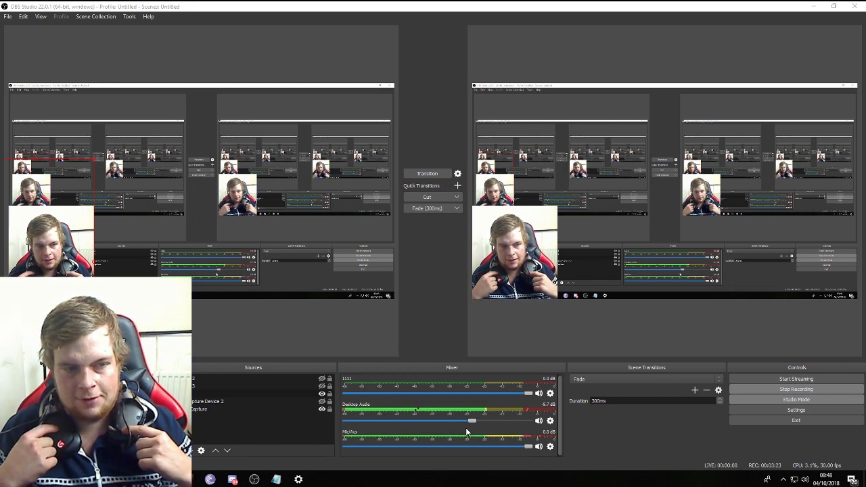
double_click(496, 4)
click(216, 62)
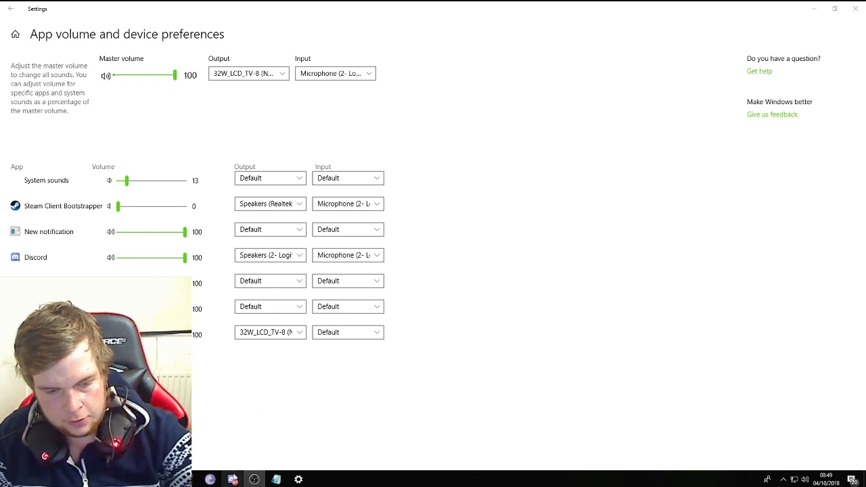
- Bring up Discord and join the streaming voice channel
click(233, 480)
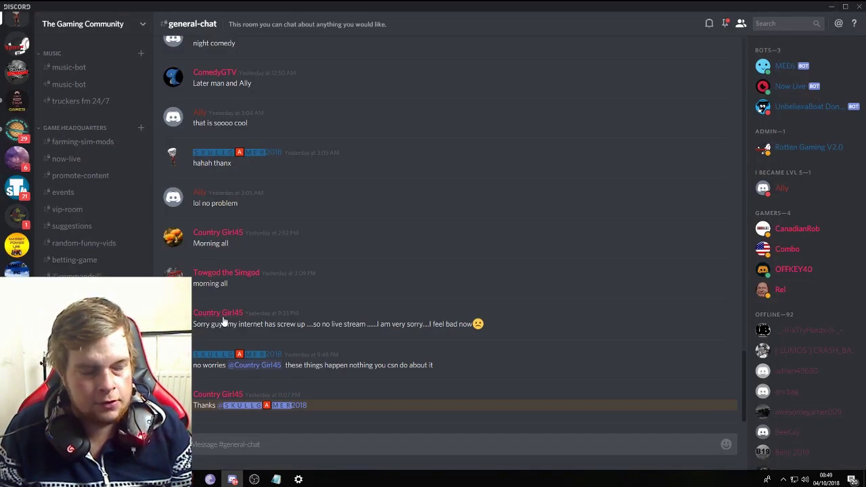
scroll(81, 247, up, 3)
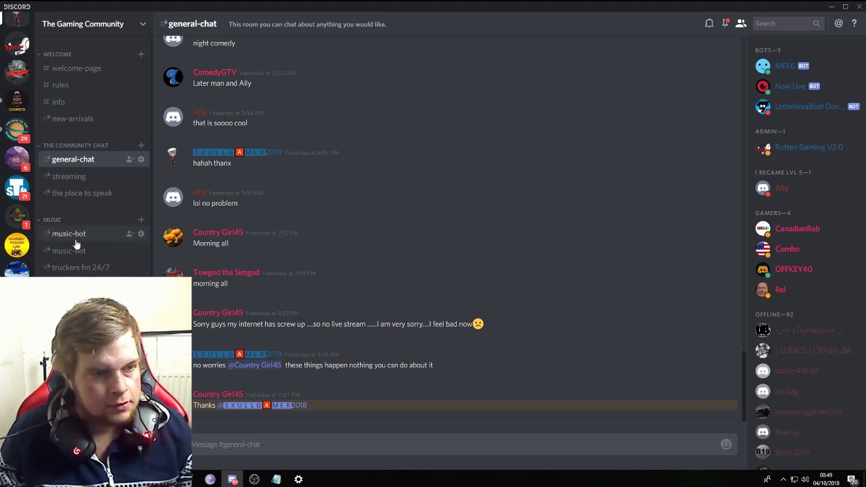
click(86, 183)
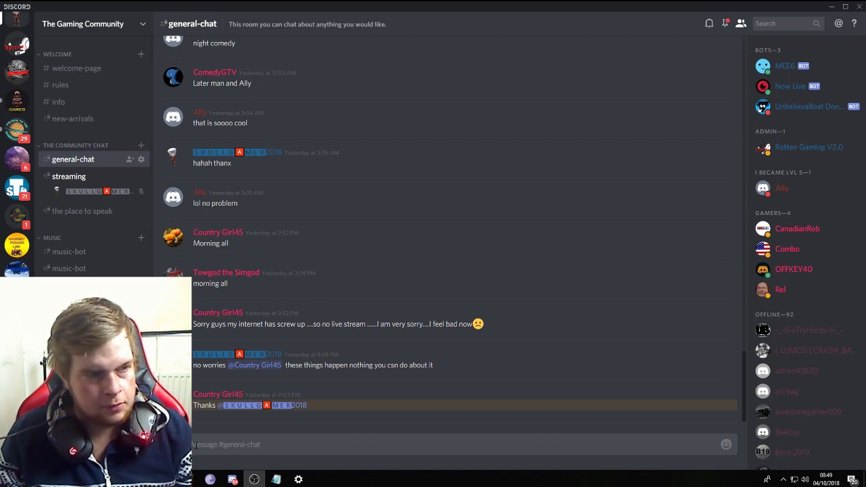
- Send '!PLAY ANYTHING' in general-chat, pick track 1, then minimize Discord
click(252, 444)
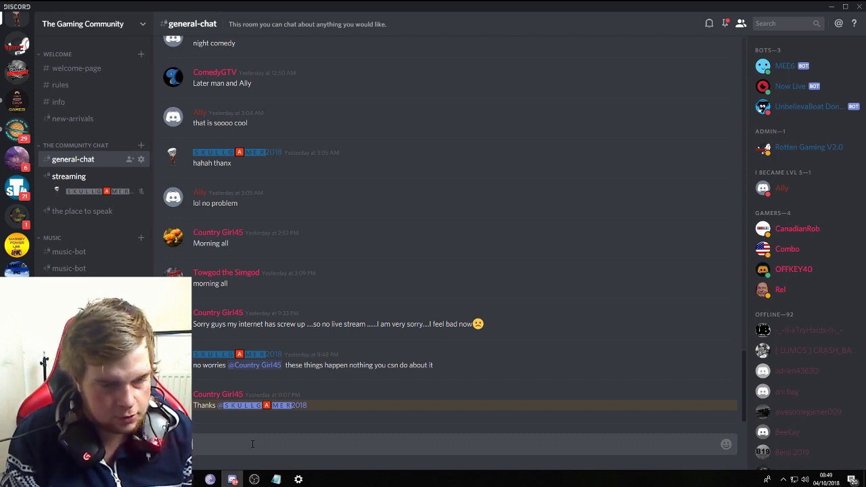
text(PLAY A)
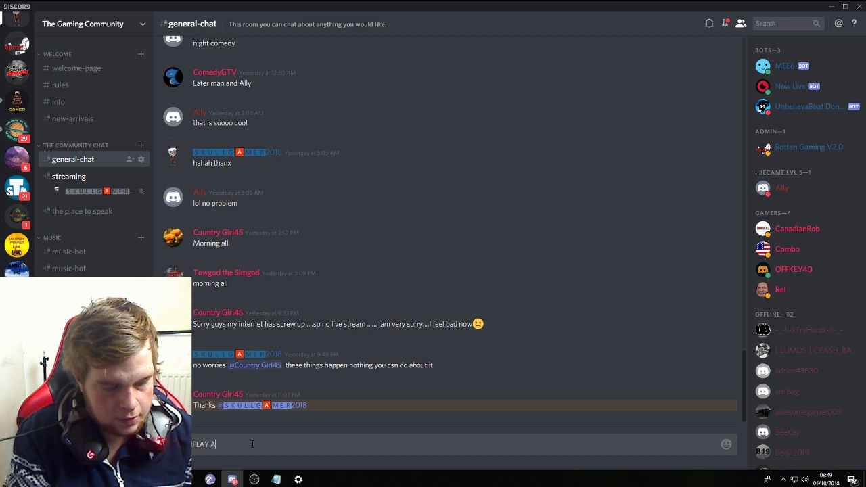
text(NYTHING)
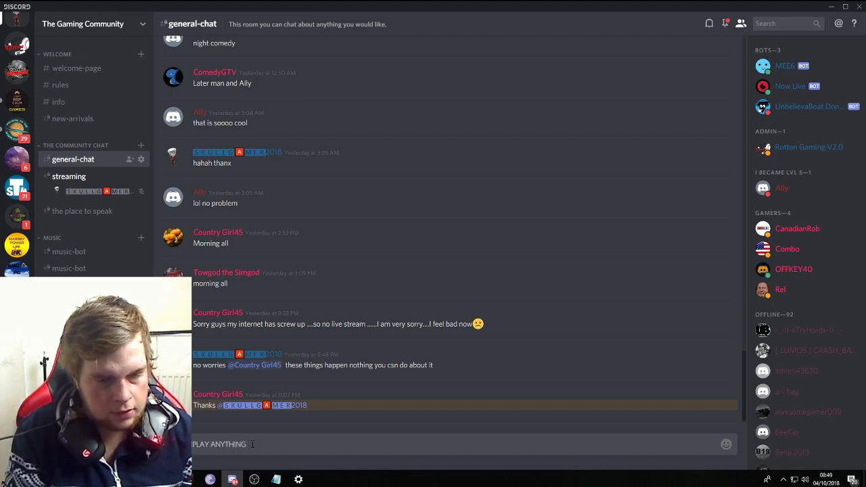
key(Return)
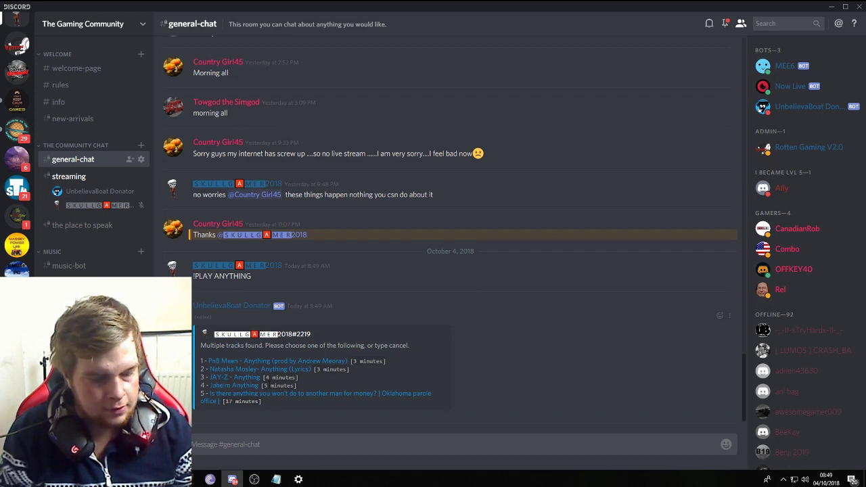
text(1)
key(Return)
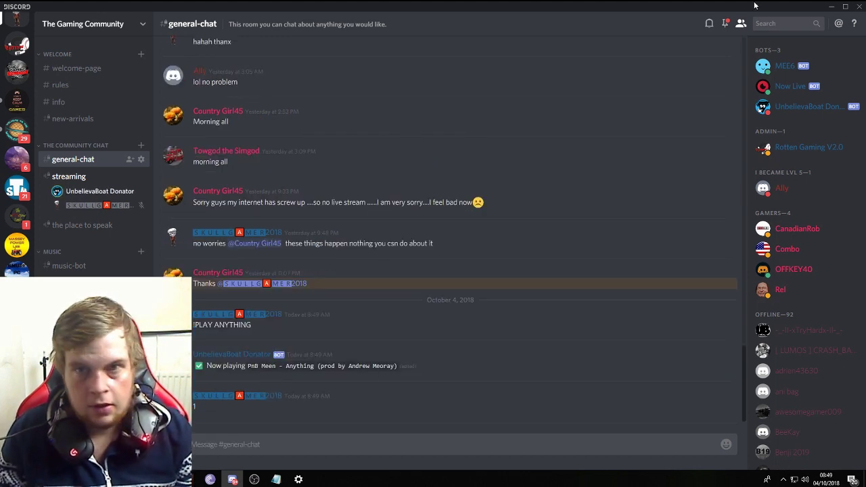
click(831, 7)
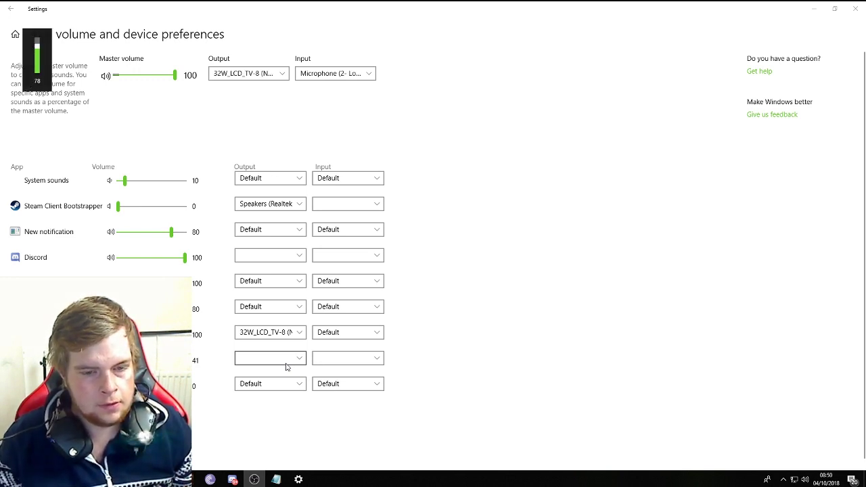
- Verify Discord's output is Speakers (2- Logitech G633) in the per-app volume list
scroll(303, 422, down, 2)
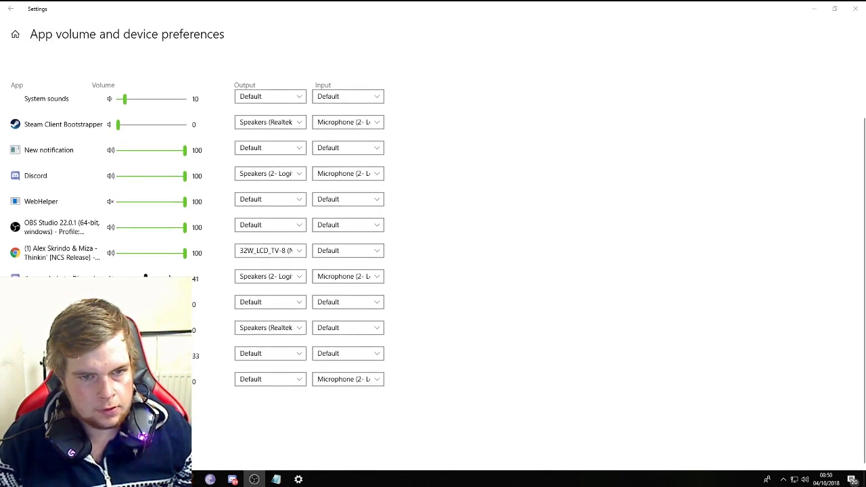
click(304, 173)
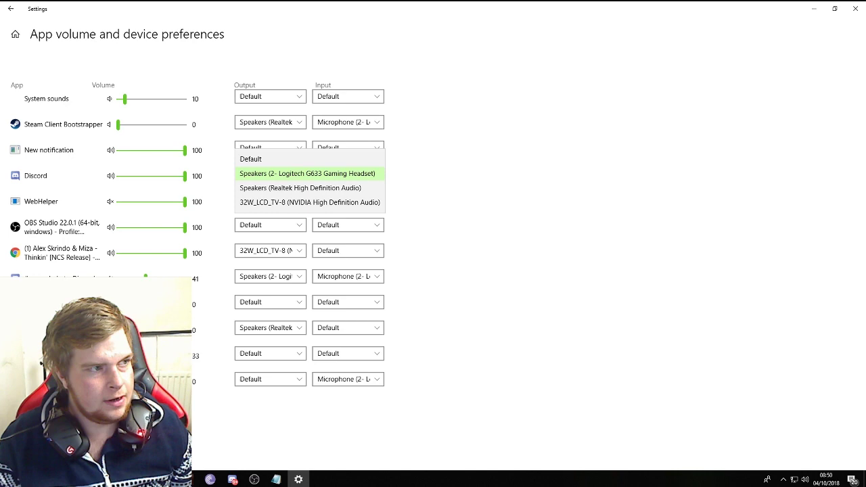
key(alt+Tab)
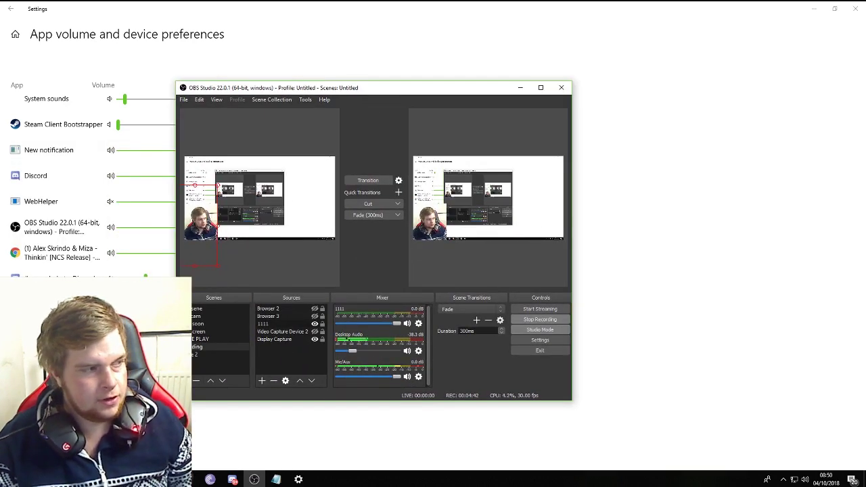
key(alt+Tab)
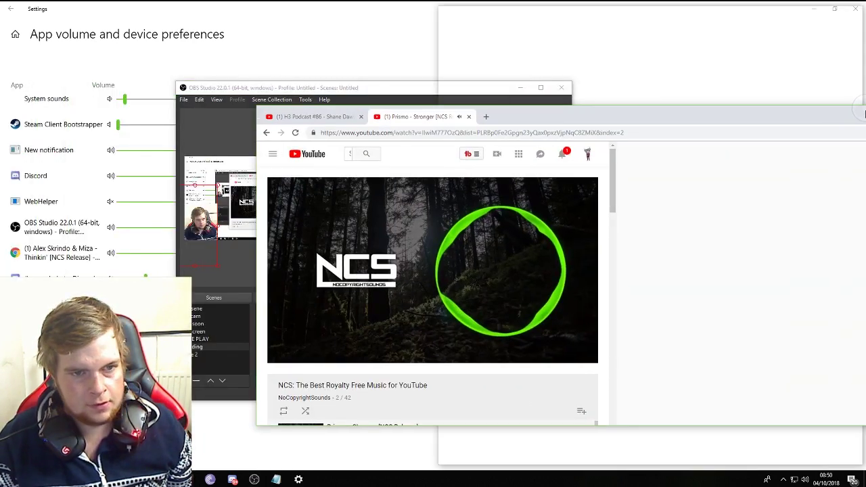